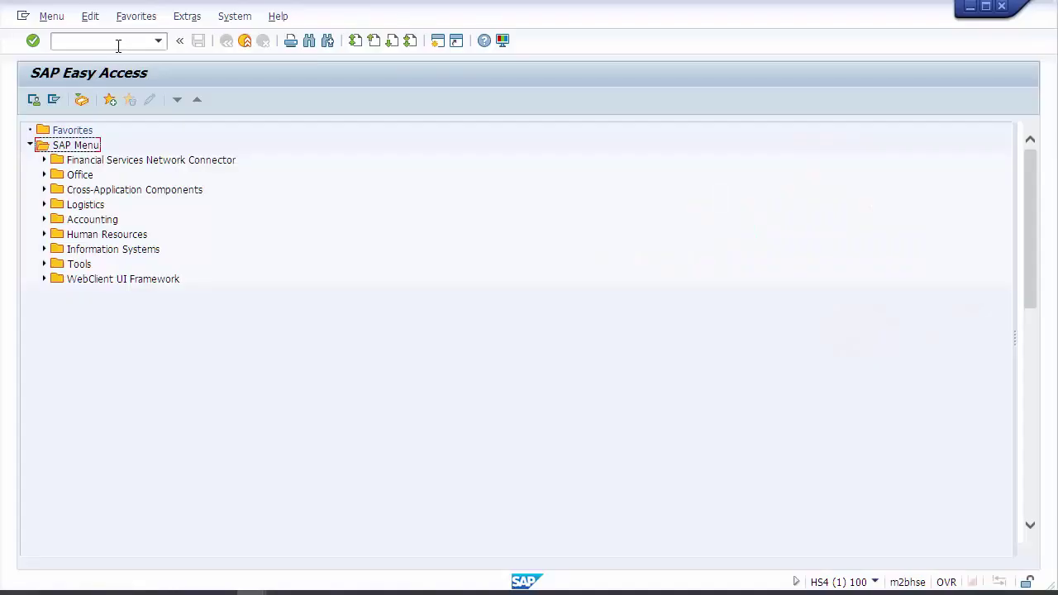
Start transaction VA01 to create a sales document
{"action": "type", "text": "/nva01"}
{"action": "key", "text": "Return"}
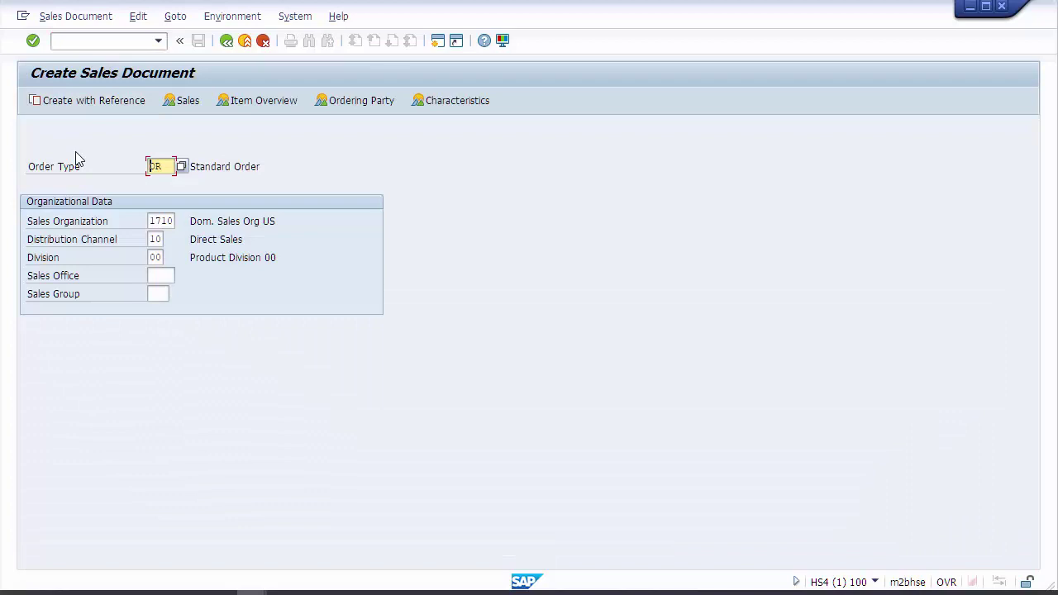
{"action": "left_click", "coordinate": [73, 18]}
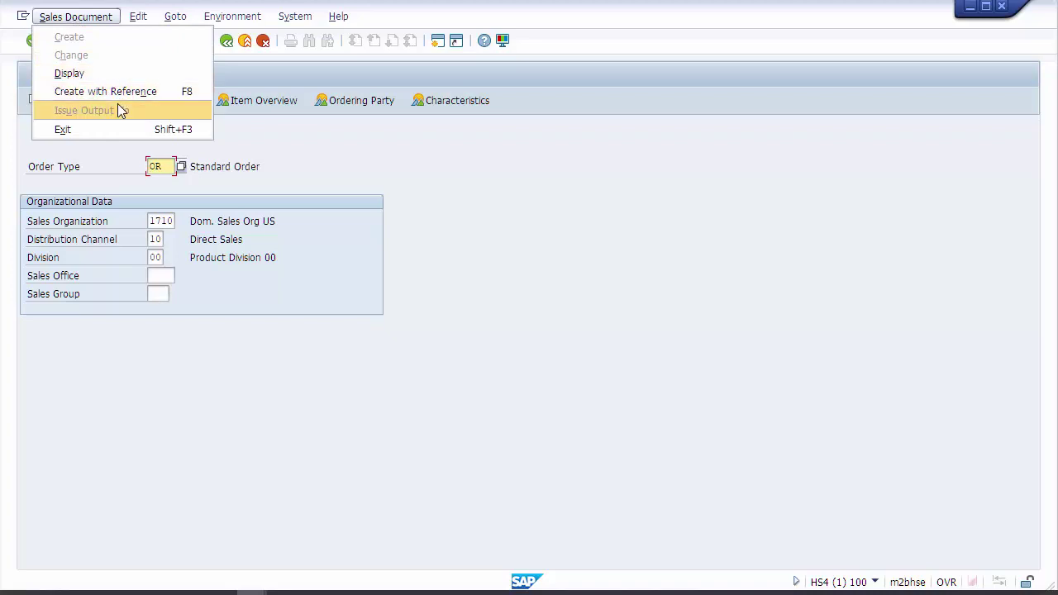
{"action": "mouse_move", "coordinate": [145, 25]}
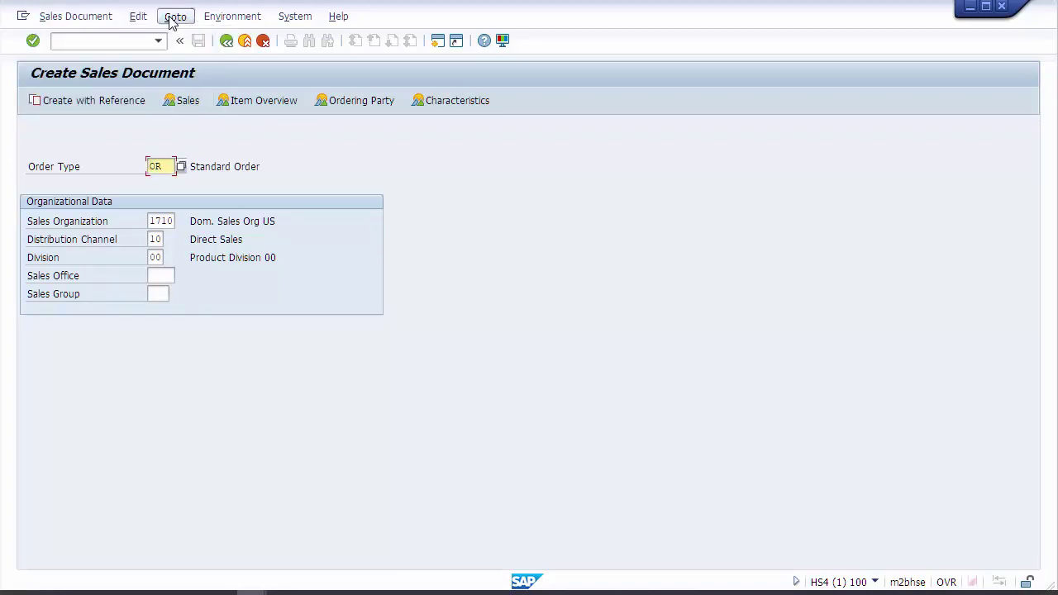
{"action": "mouse_move", "coordinate": [225, 18]}
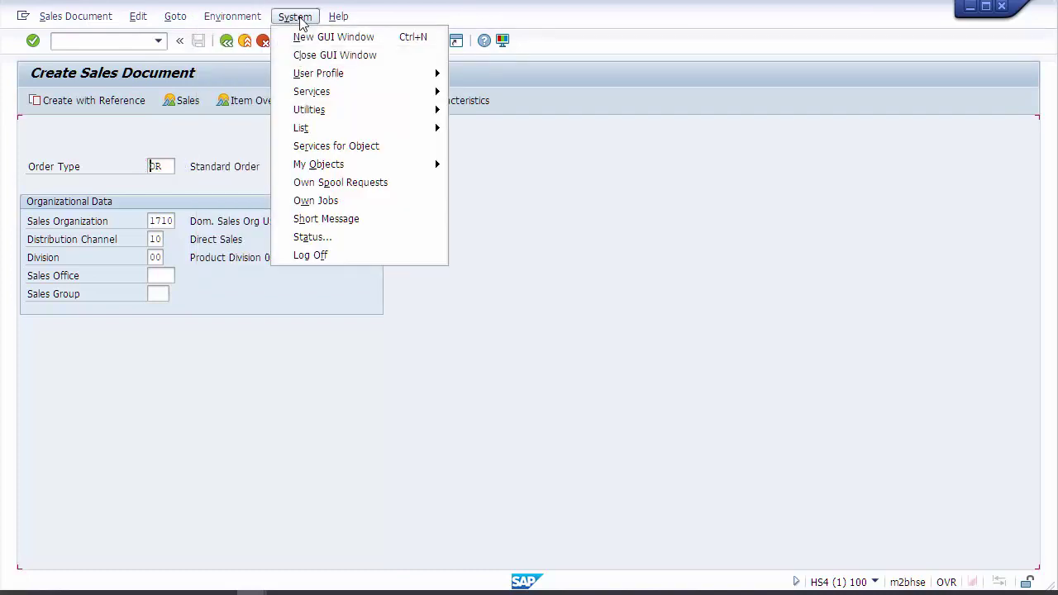
{"action": "key", "text": "Right"}
{"action": "key", "text": "Escape"}
{"action": "key", "text": "Escape"}
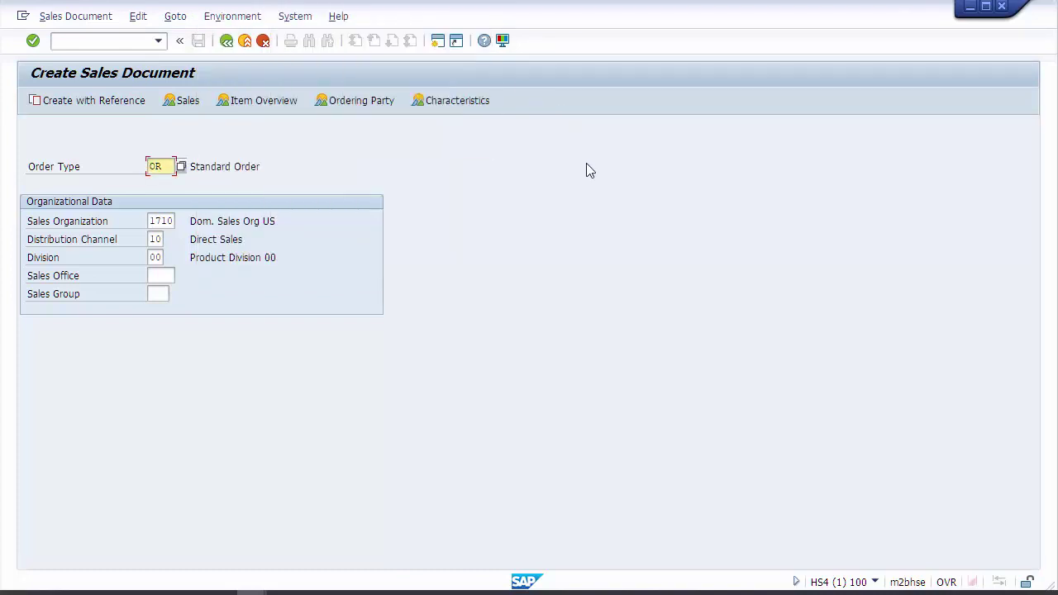
Begin a standard order with order type OR and enter the customer number as sold-to party
{"action": "left_click", "coordinate": [162, 166]}
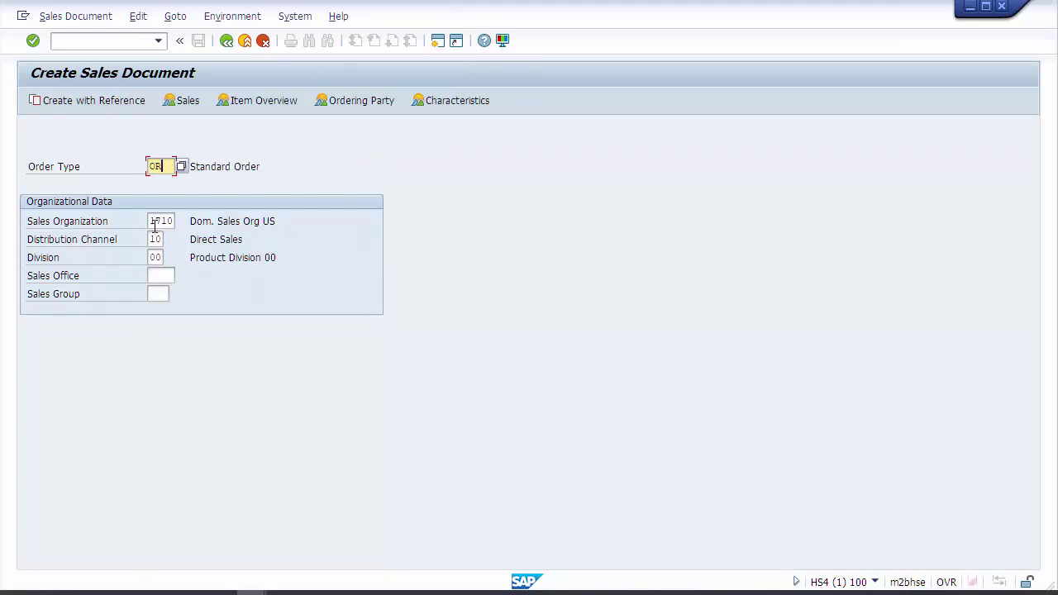
{"action": "key", "text": "Return"}
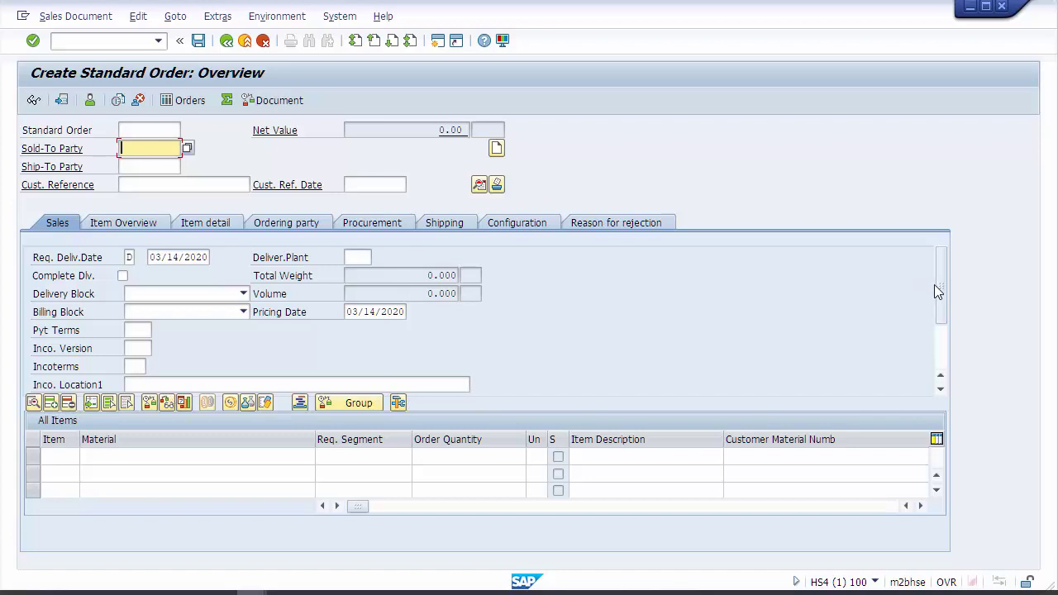
{"action": "mouse_move", "coordinate": [934, 285]}
{"action": "left_mouse_down"}
{"action": "mouse_move", "coordinate": [936, 331]}
{"action": "mouse_move", "coordinate": [941, 287]}
{"action": "left_mouse_up"}
{"action": "type", "text": "100029"}
Fill in the customer reference number and set the customer reference date to 03/14/2020
{"action": "left_click", "coordinate": [151, 183]}
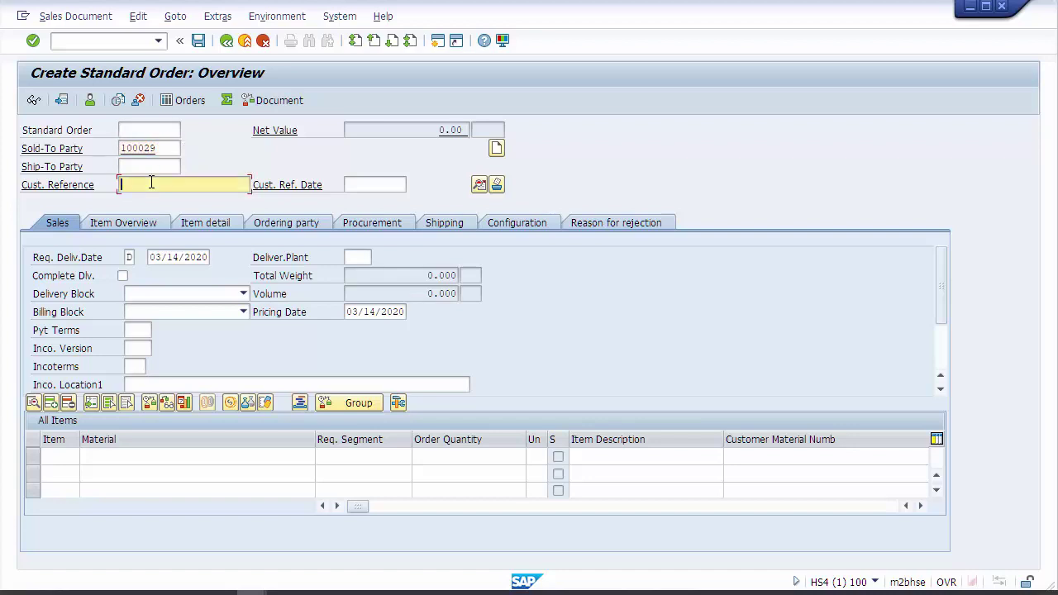
{"action": "type", "text": "HS41709.1"}
{"action": "left_click", "coordinate": [362, 187]}
{"action": "type", "text": "03"}
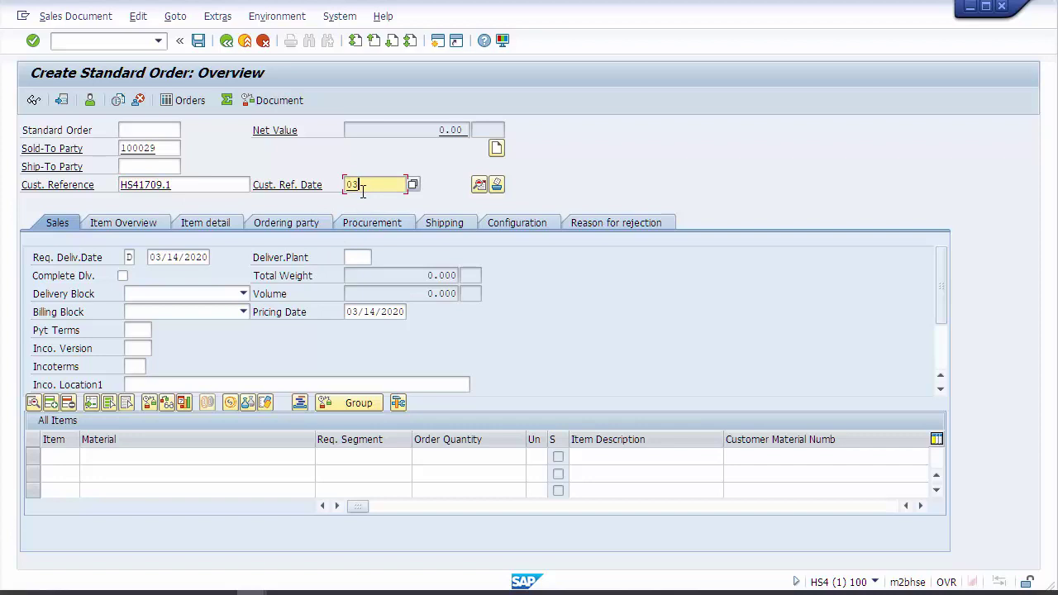
{"action": "type", "text": "/14/2020"}
Set the order's requested delivery date to 03/21/2020
{"action": "left_click", "coordinate": [181, 256]}
{"action": "key", "text": "BackSpace"}
{"action": "key", "text": "BackSpace"}
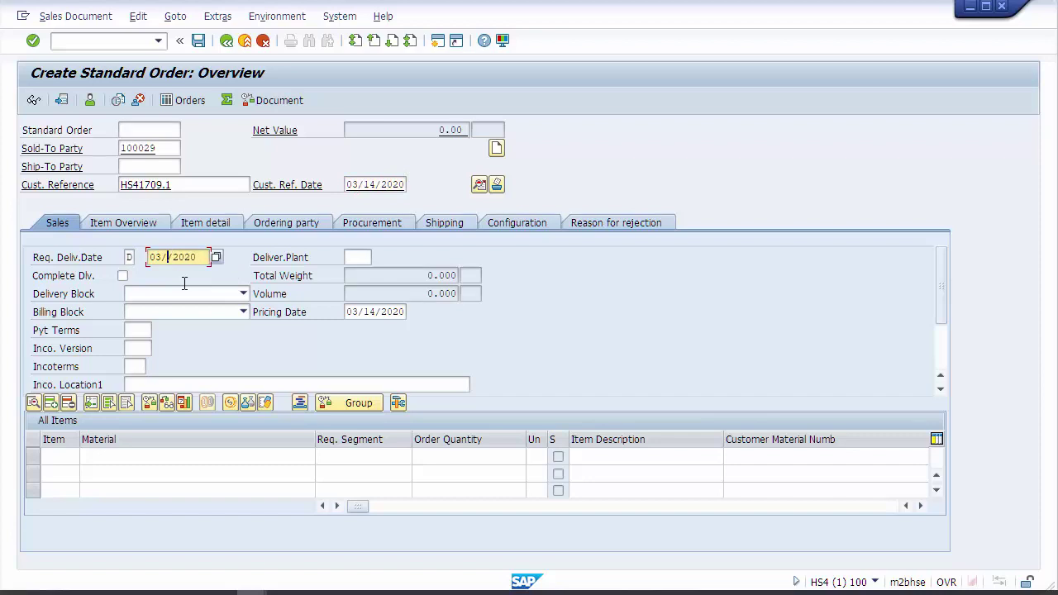
{"action": "type", "text": "21/2020"}
Add an order item for material aaaaa9 with an order quantity of 120 and validate the entries
{"action": "left_click", "coordinate": [149, 458]}
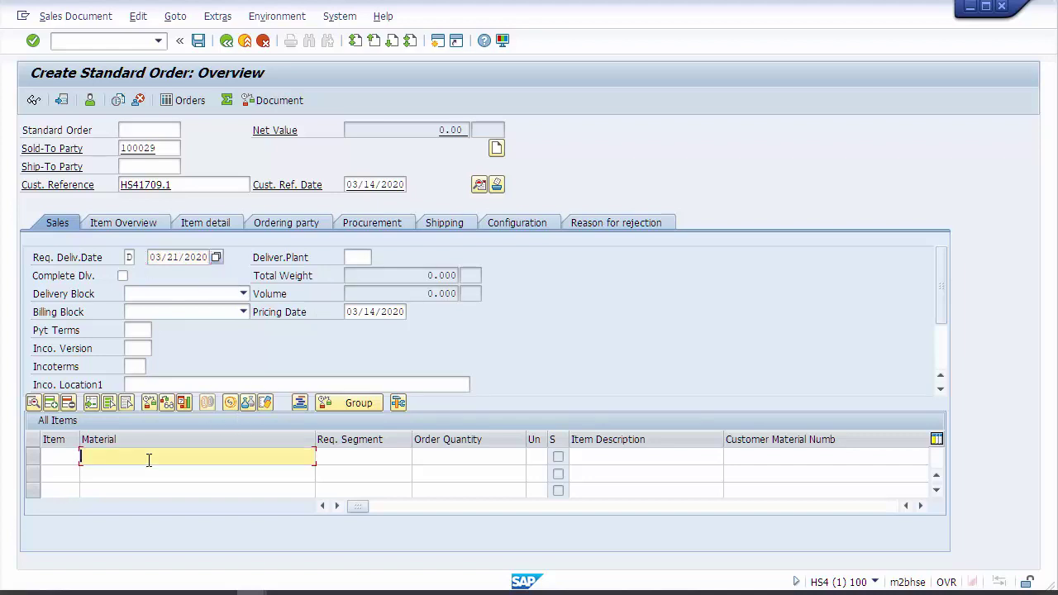
{"action": "type", "text": "aaaaa9"}
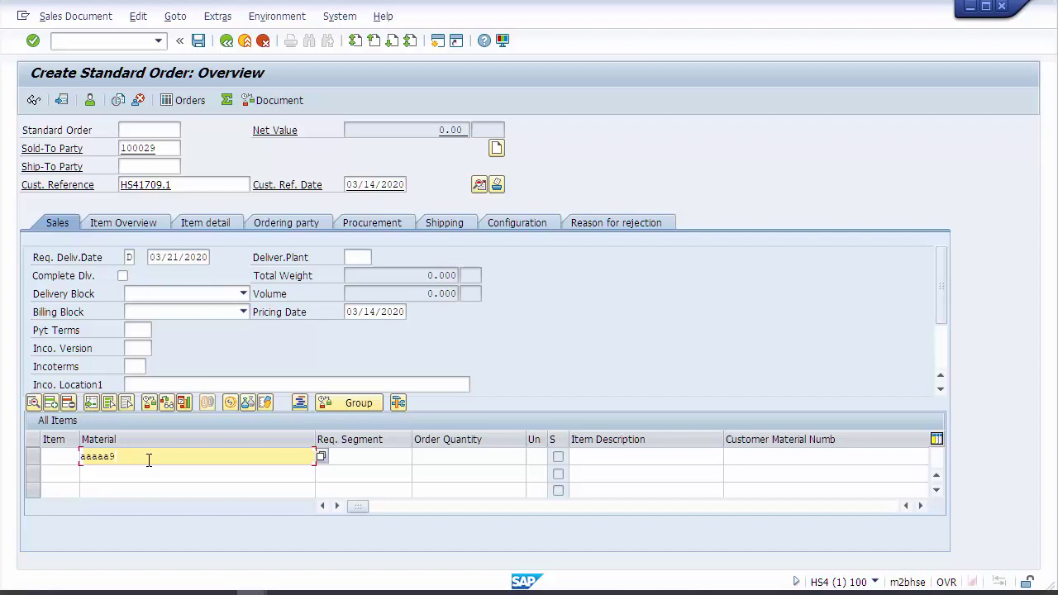
{"action": "key", "text": "Tab"}
{"action": "key", "text": "Tab"}
{"action": "type", "text": "120"}
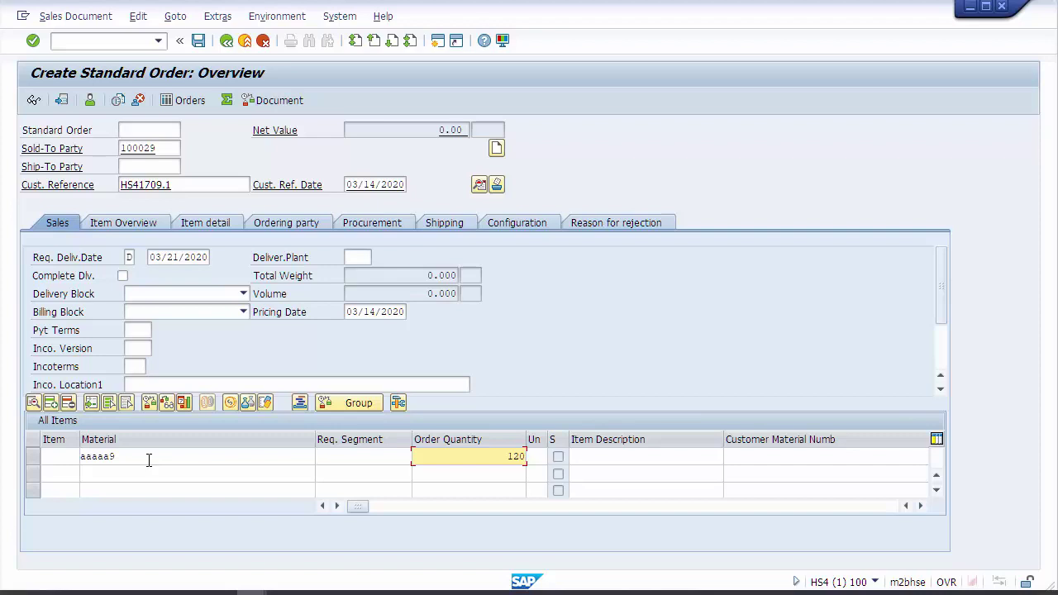
{"action": "left_click", "coordinate": [33, 41]}
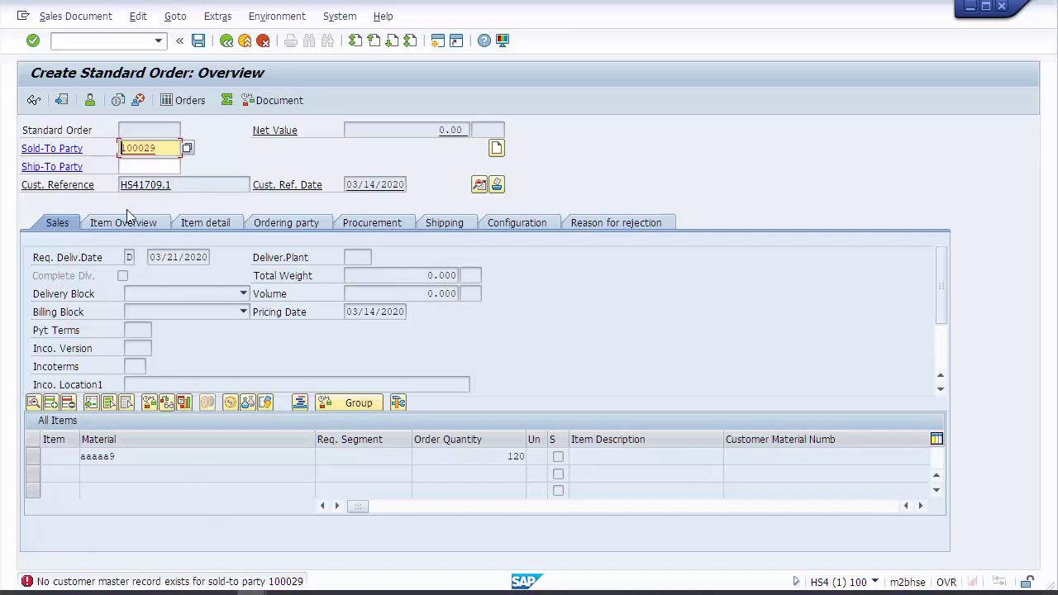
Correct the sold-to party's customer number and acknowledge the billing date notice
{"action": "left_click", "coordinate": [144, 148]}
{"action": "type", "text": "12"}
{"action": "key", "text": "Return"}
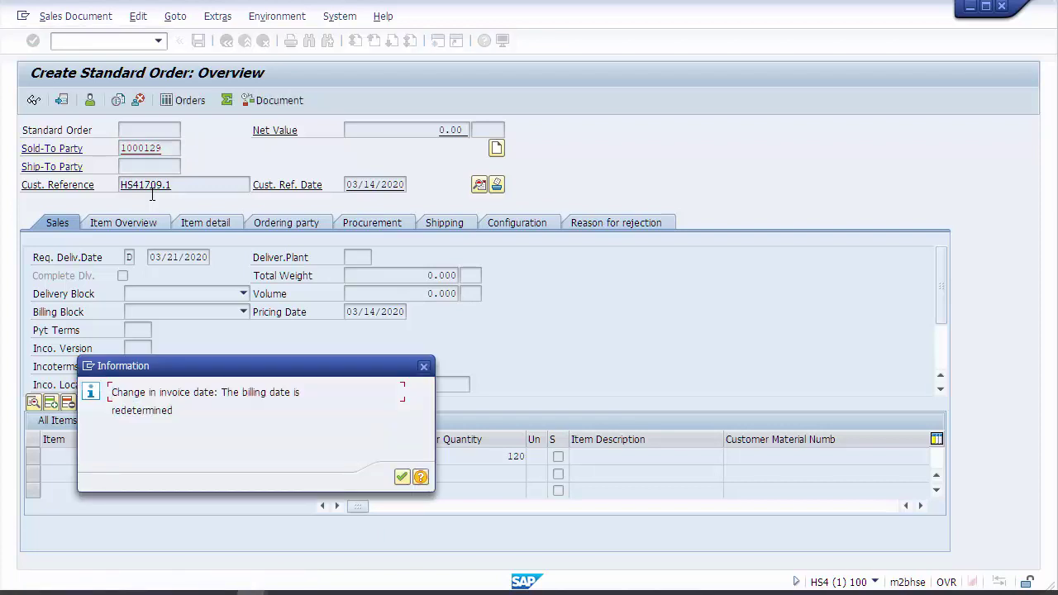
{"action": "key", "text": "Return"}
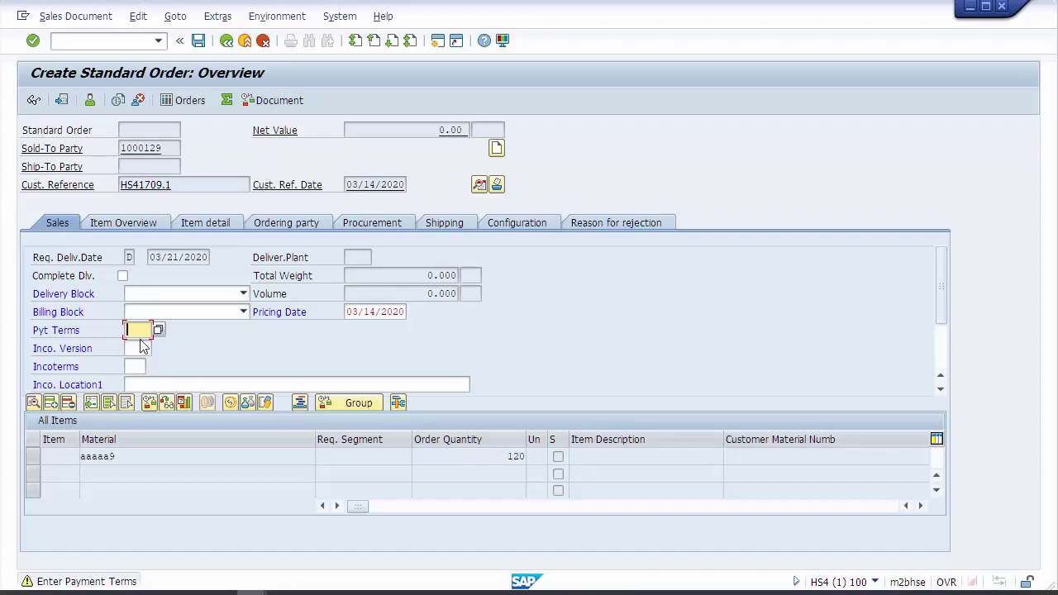
Set the payment terms to 0002 and acknowledge the information messages
{"action": "type", "text": "0002"}
{"action": "key", "text": "Return"}
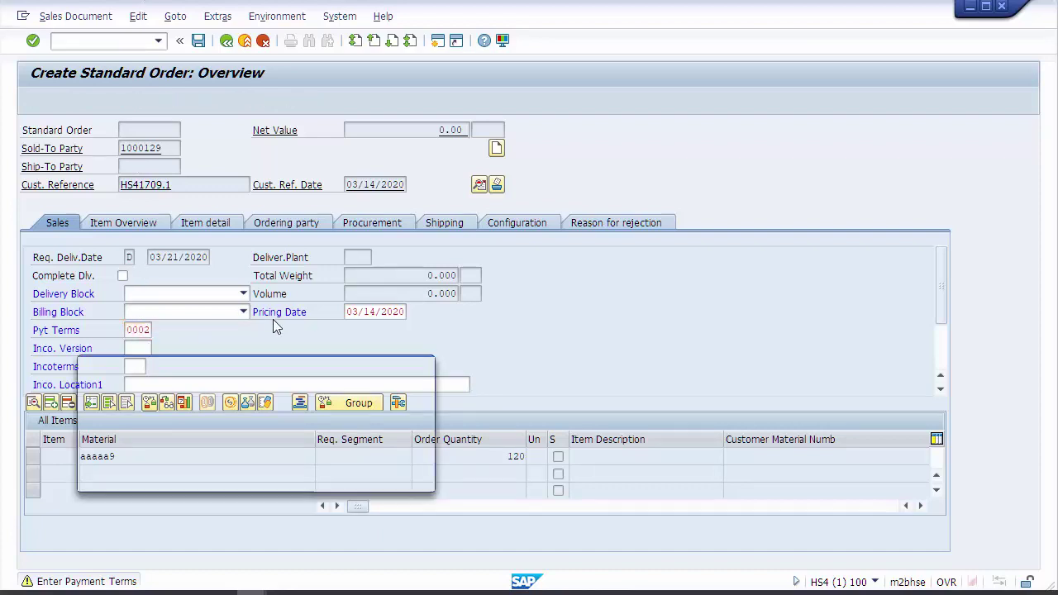
{"action": "key", "text": "Return"}
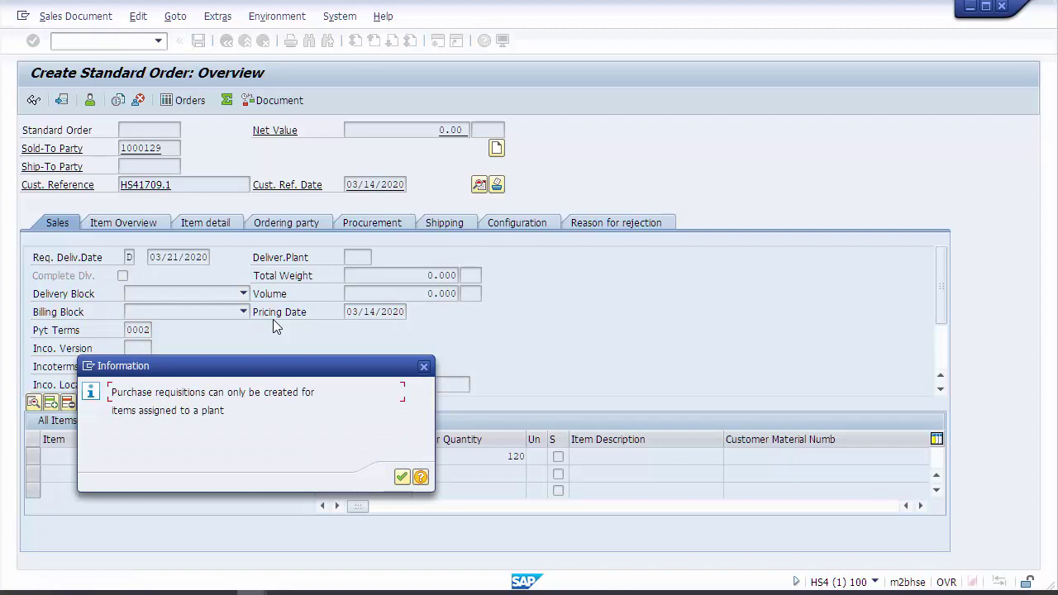
{"action": "key", "text": "Return"}
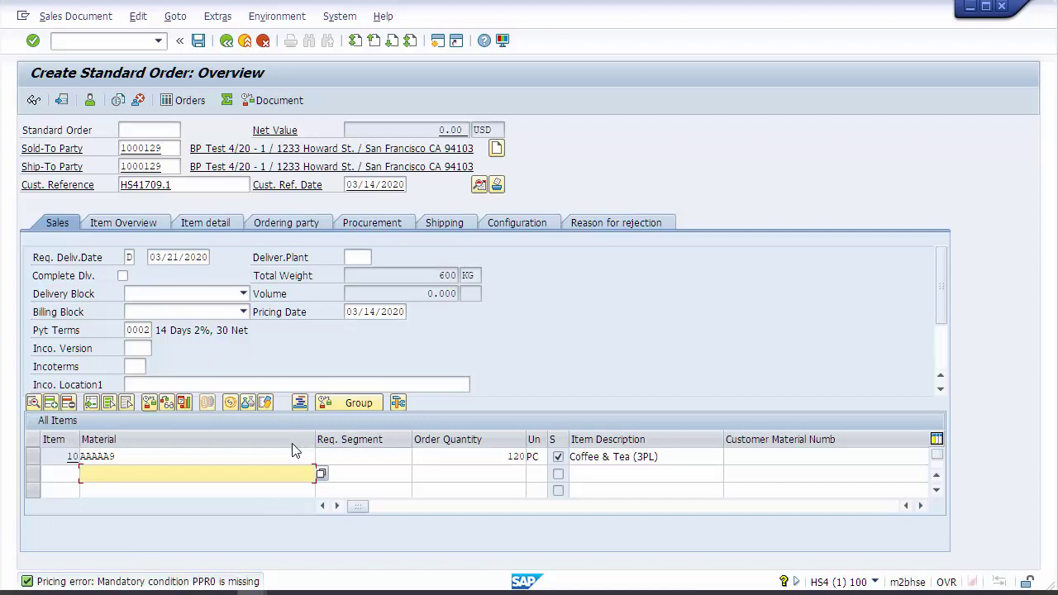
Assign plant 1710 to item 10, material AAAAA9
{"action": "left_click", "coordinate": [922, 508]}
{"action": "left_click", "coordinate": [922, 509]}
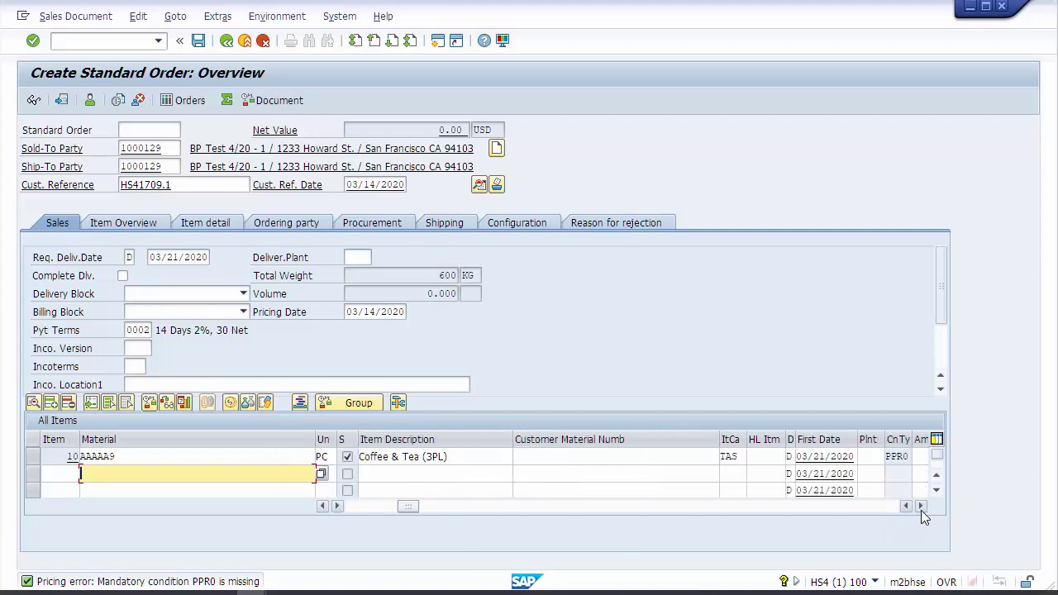
{"action": "left_click", "coordinate": [922, 507]}
{"action": "left_click", "coordinate": [849, 456]}
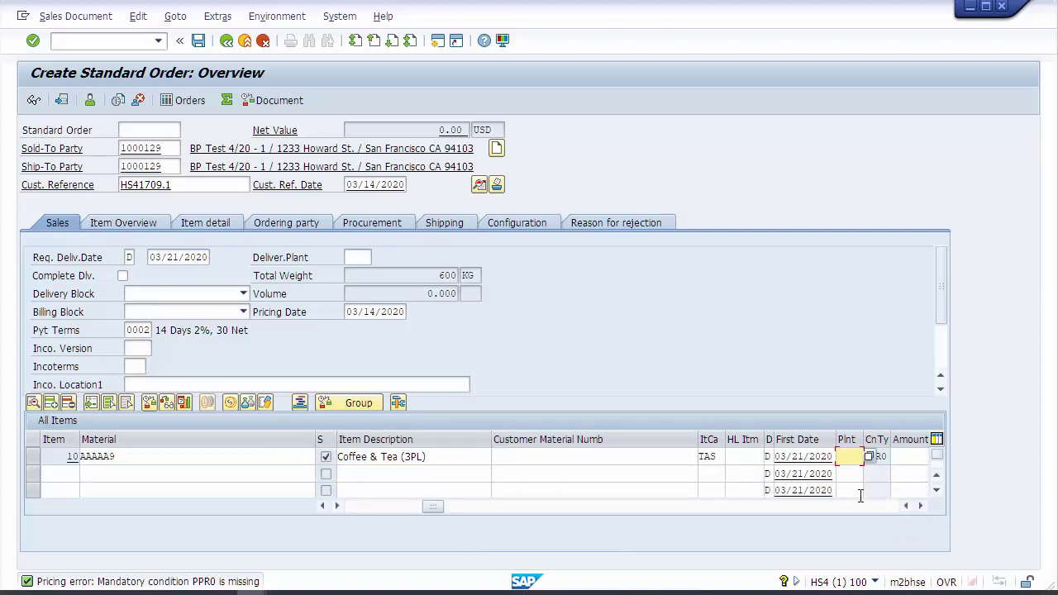
{"action": "type", "text": "1710"}
{"action": "key", "text": "Return"}
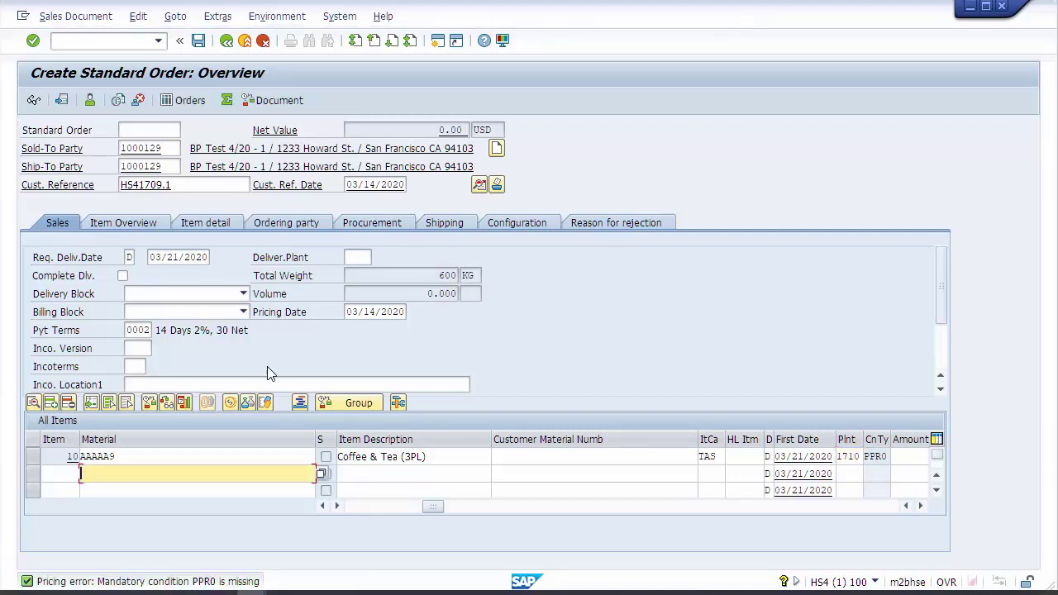
Add price condition PPR0 with an amount of 4.50 per 1 PC to the pricing conditions of item 10
{"action": "left_click", "coordinate": [159, 456]}
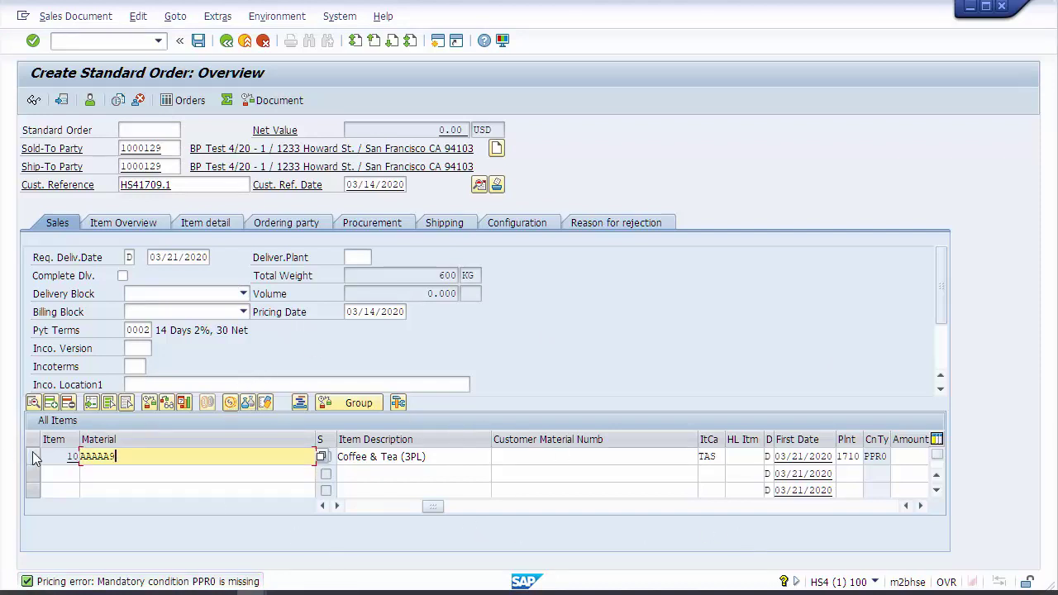
{"action": "left_click", "coordinate": [230, 404]}
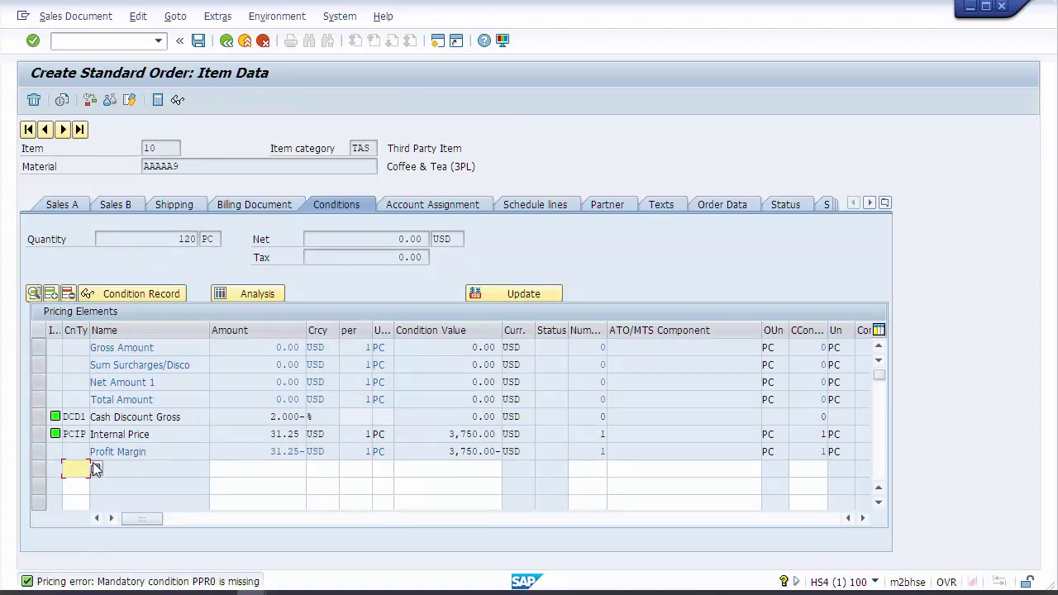
{"action": "type", "text": "PPR0"}
{"action": "key", "text": "Tab"}
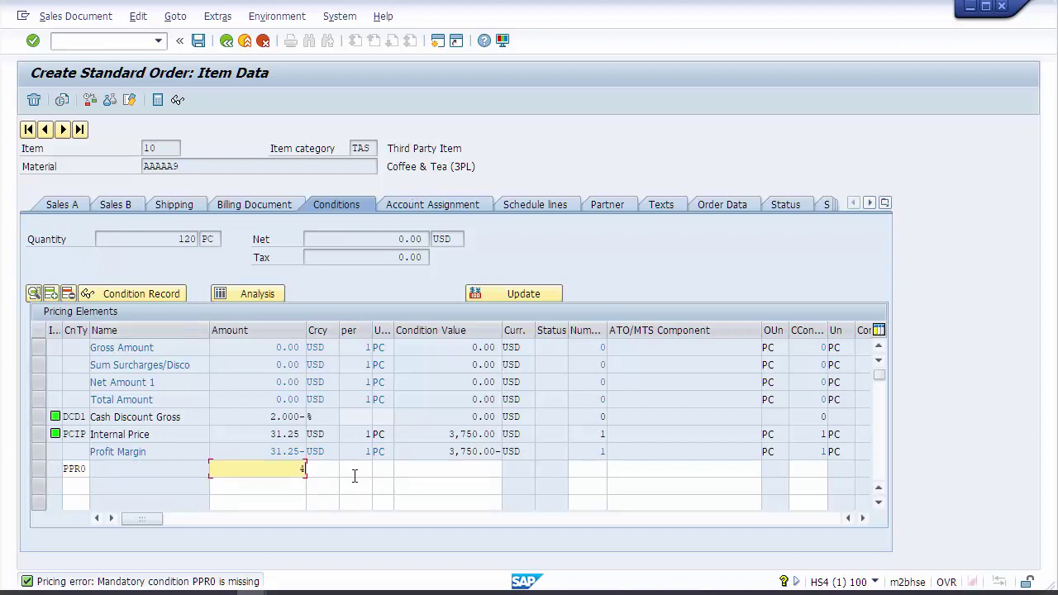
{"action": "type", "text": ".50"}
{"action": "left_click", "coordinate": [353, 476]}
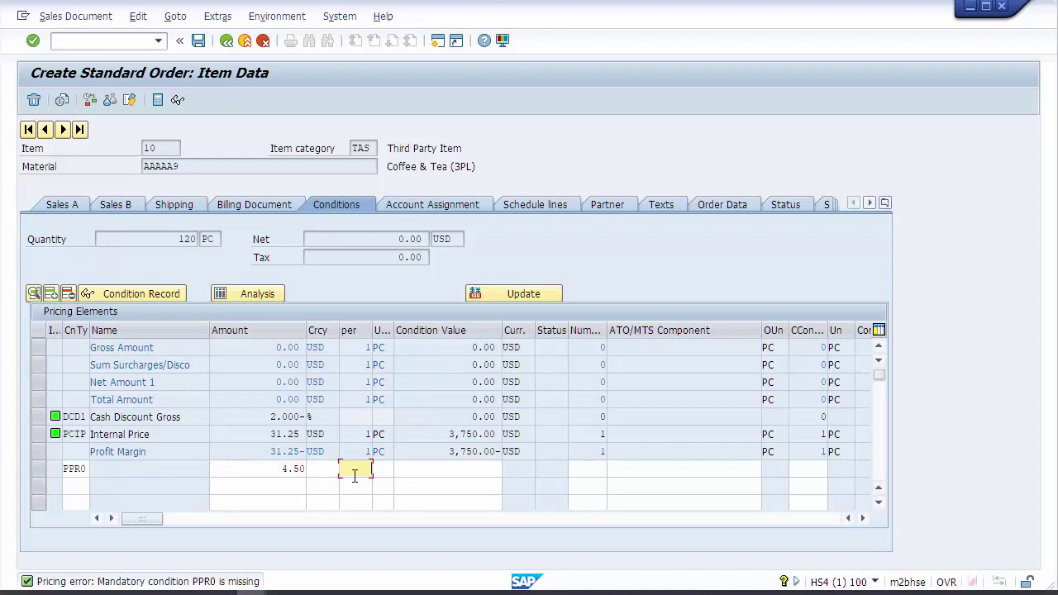
{"action": "type", "text": "1"}
{"action": "key", "text": "Tab"}
{"action": "type", "text": "pc"}
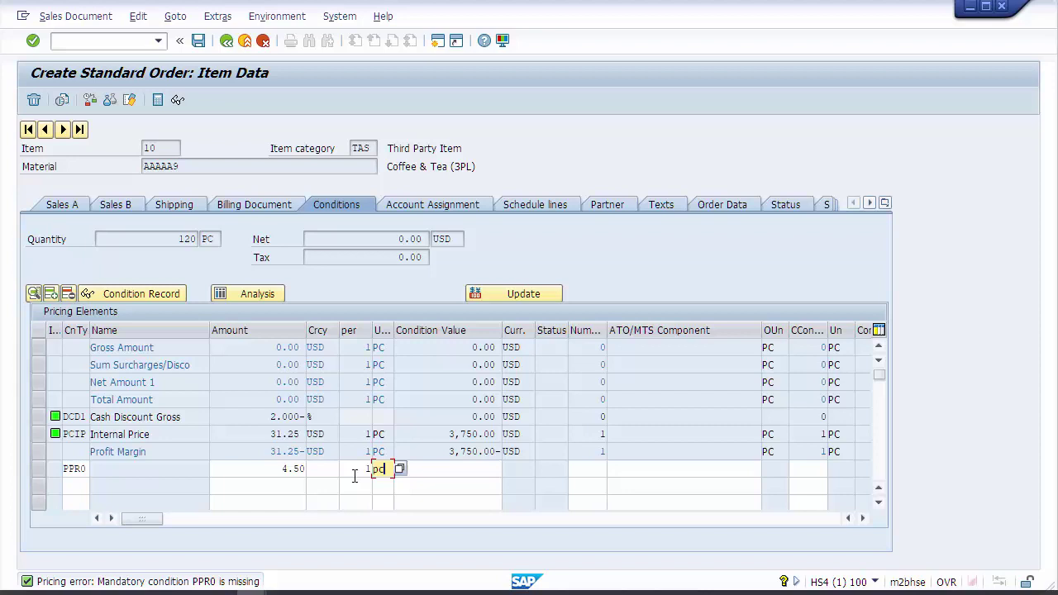
{"action": "key", "text": "Return"}
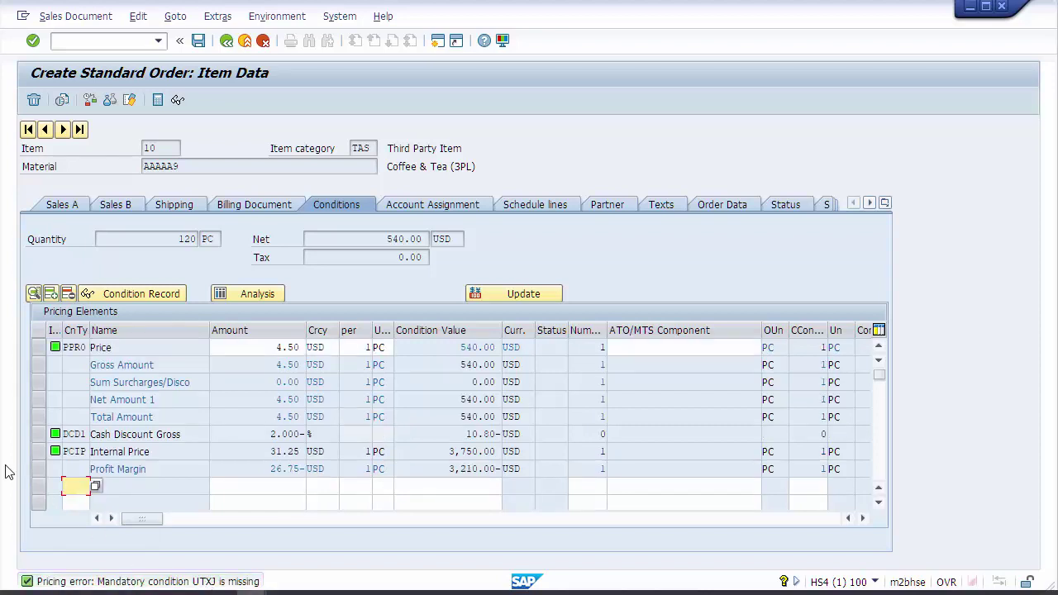
Add tax condition UTXJ with an amount of 6.5 to the item's pricing elements
{"action": "type", "text": "UTXJ"}
{"action": "key", "text": "Tab"}
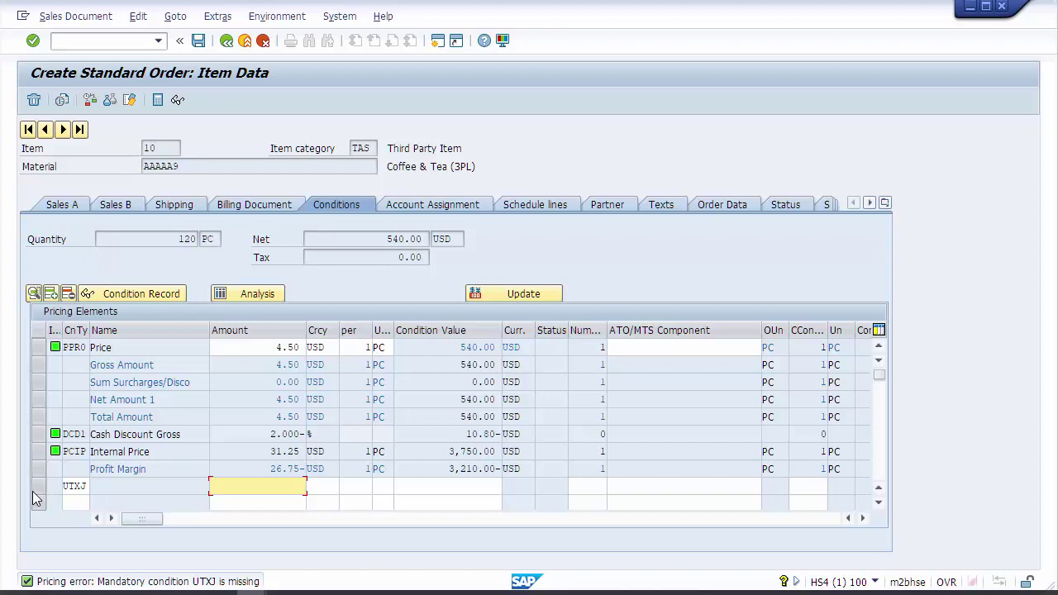
{"action": "type", "text": "6.5"}
{"action": "key", "text": "Return"}
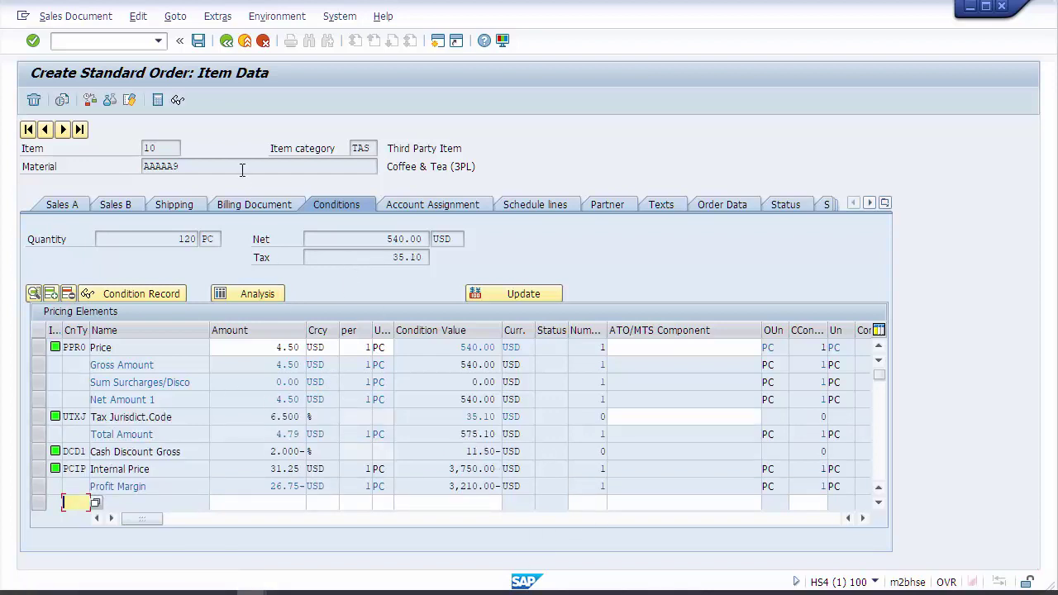
{"action": "left_click", "coordinate": [135, 18]}
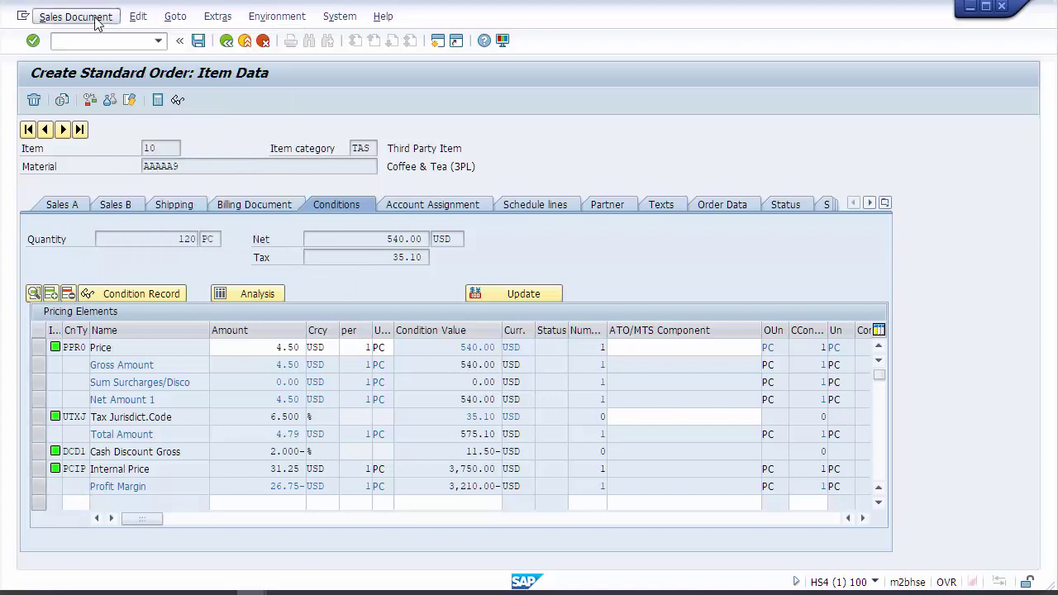
{"action": "left_click", "coordinate": [103, 18]}
{"action": "left_click", "coordinate": [136, 18]}
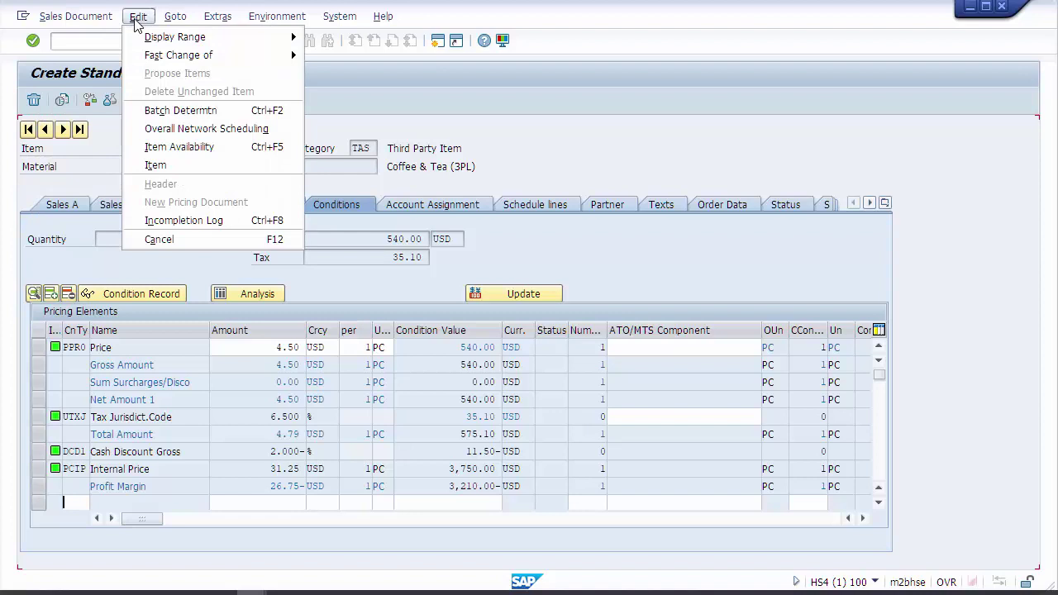
{"action": "left_click", "coordinate": [173, 16]}
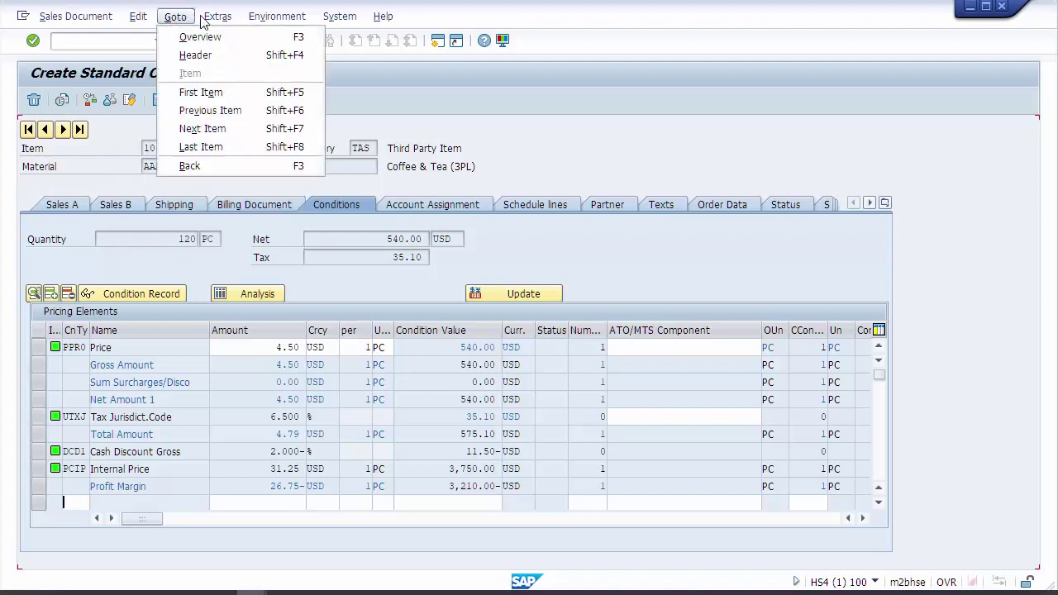
{"action": "mouse_move", "coordinate": [216, 24]}
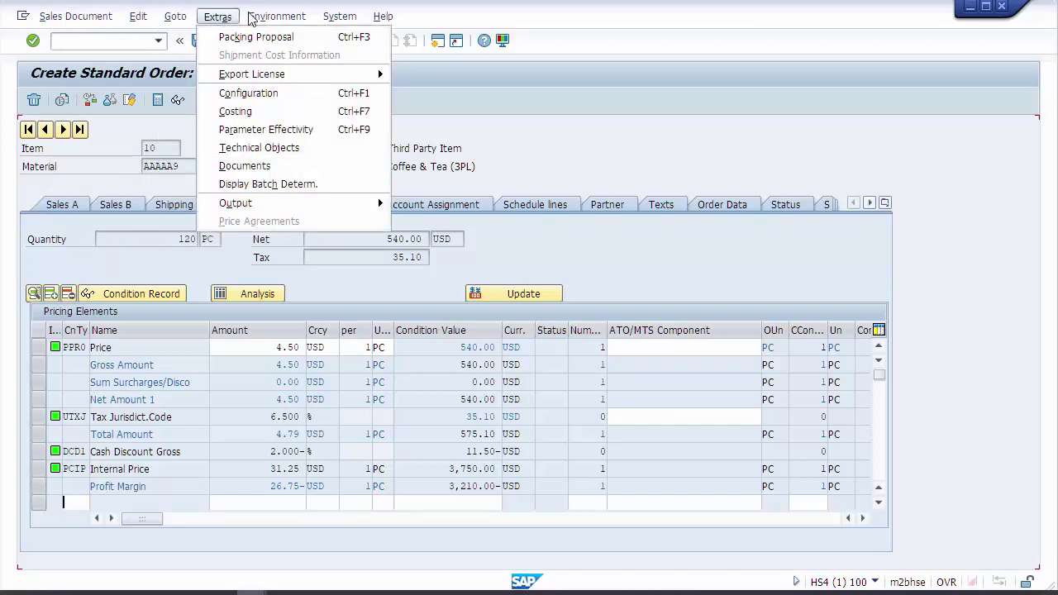
{"action": "mouse_move", "coordinate": [261, 18]}
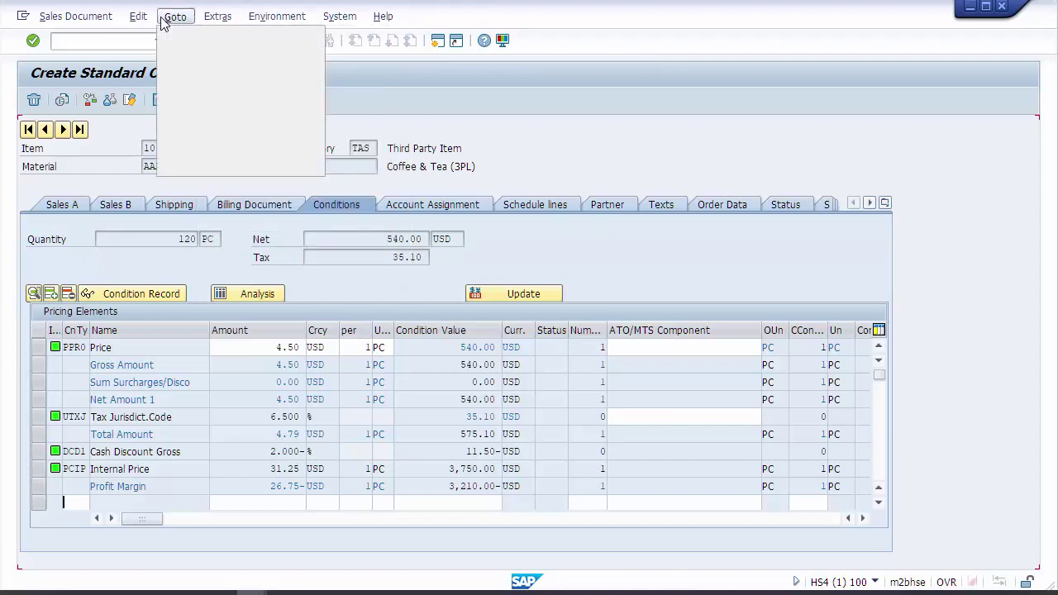
Open the order's incompletion log and select all missing Incoterms entries for completing the data
{"action": "mouse_move", "coordinate": [137, 18]}
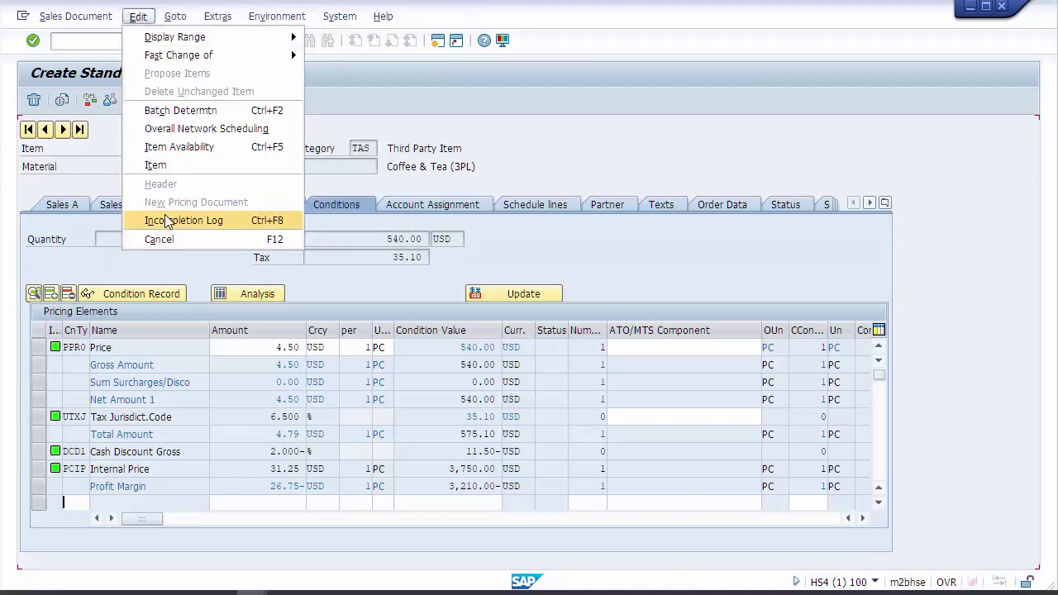
{"action": "left_click", "coordinate": [328, 319]}
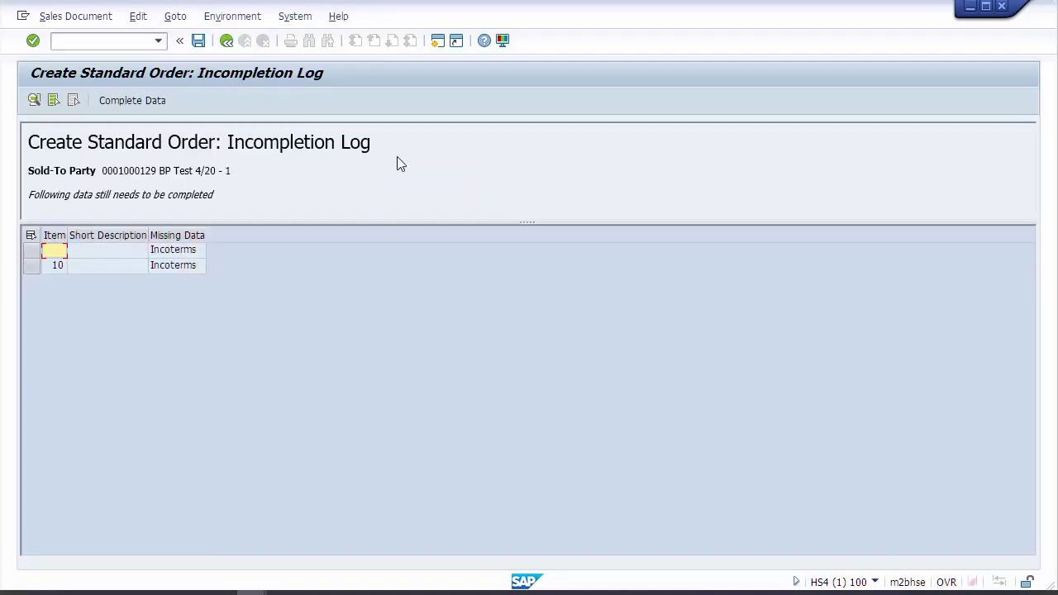
{"action": "left_click", "coordinate": [33, 237]}
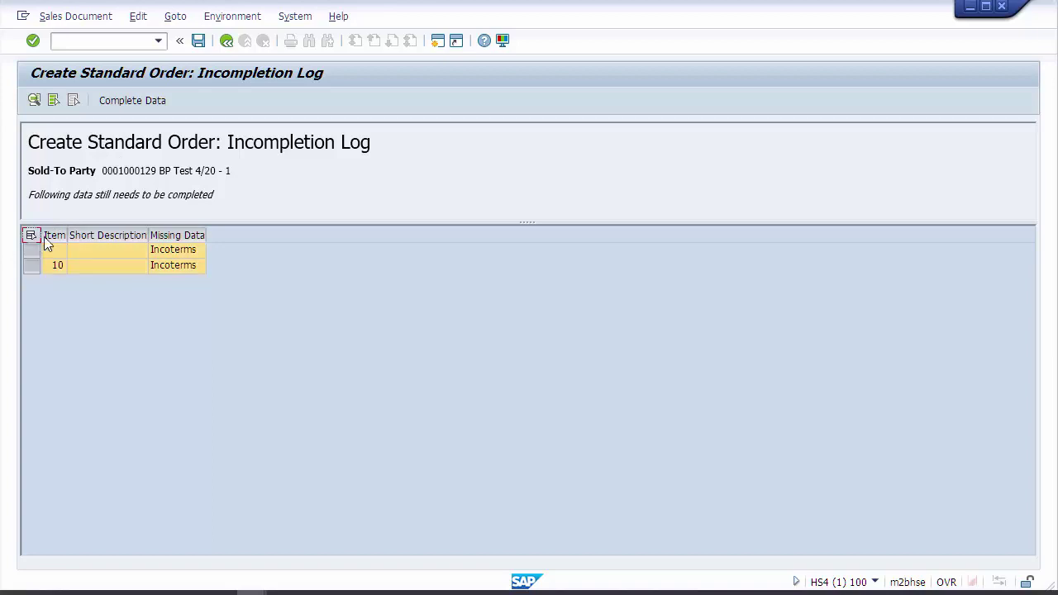
{"action": "left_click", "coordinate": [149, 100]}
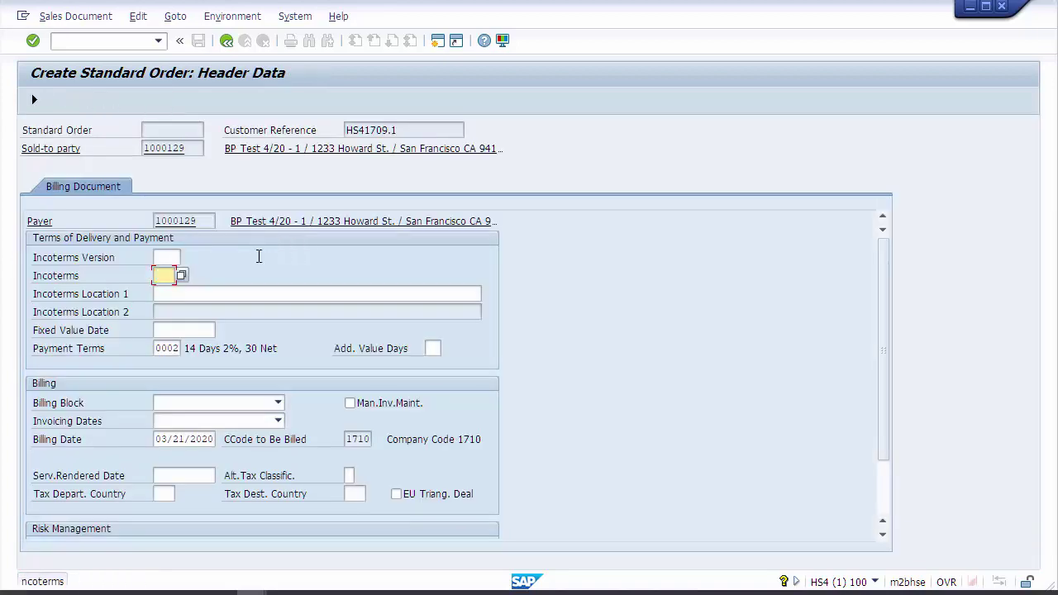
Set the header Incoterms to CIF with Incoterms Location 1 Destination, acknowledge the freight message and finish the data completion
{"action": "type", "text": "CIF"}
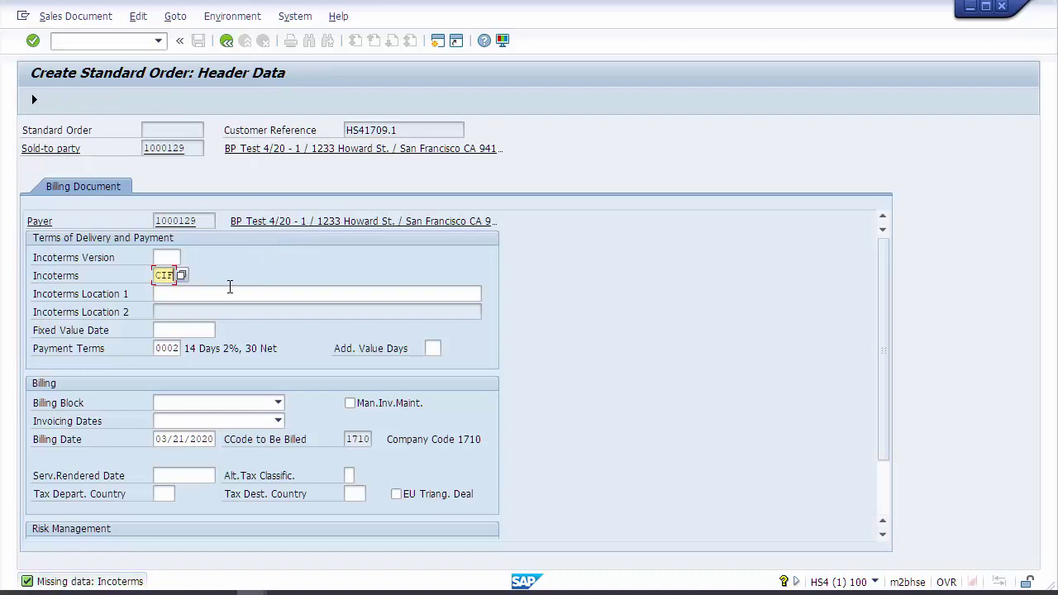
{"action": "key", "text": "Tab"}
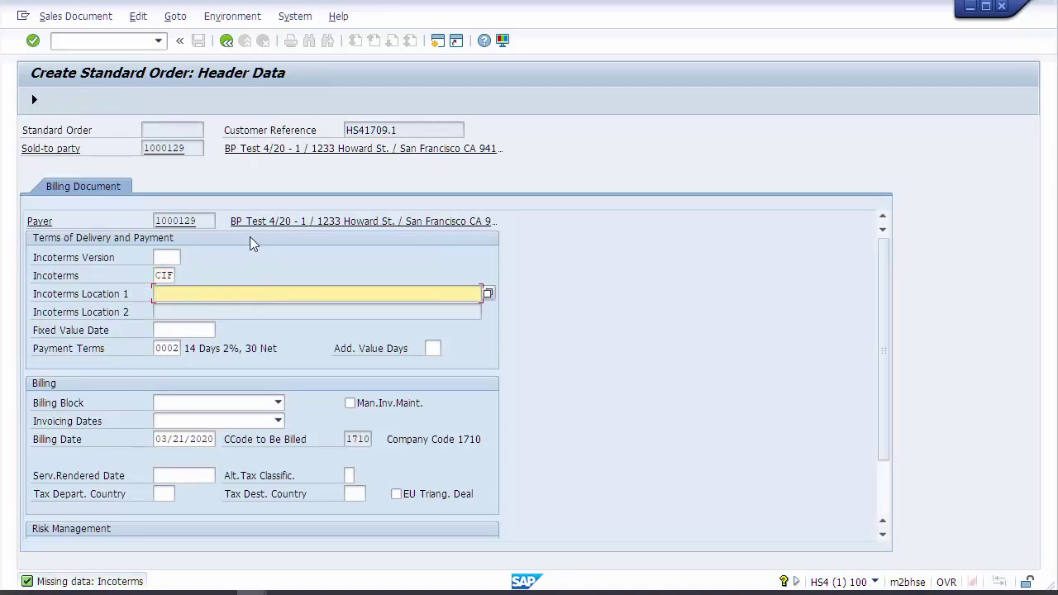
{"action": "type", "text": "Destination"}
{"action": "key", "text": "Return"}
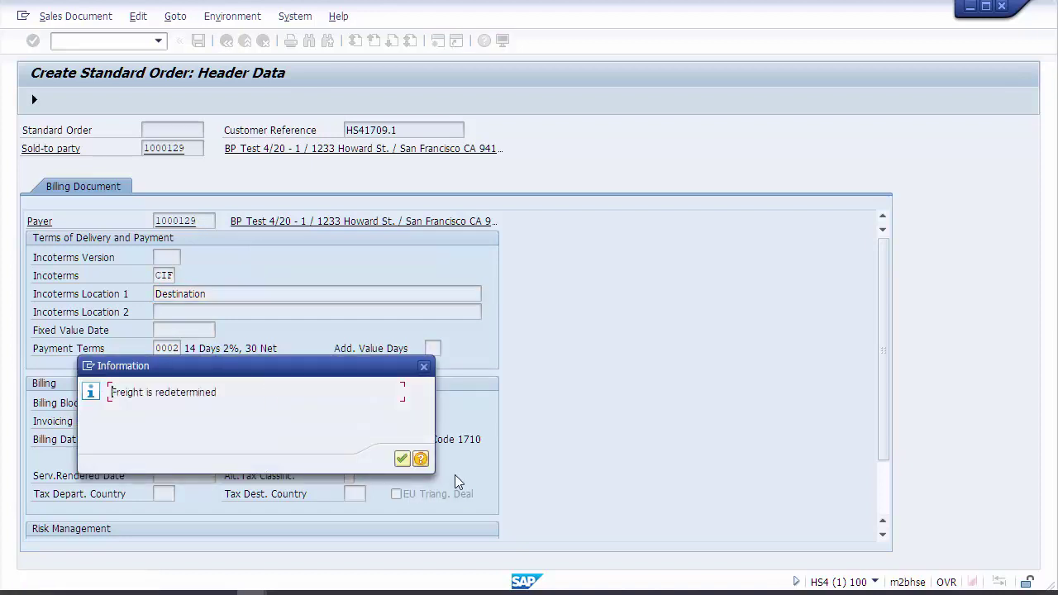
{"action": "left_click", "coordinate": [402, 459]}
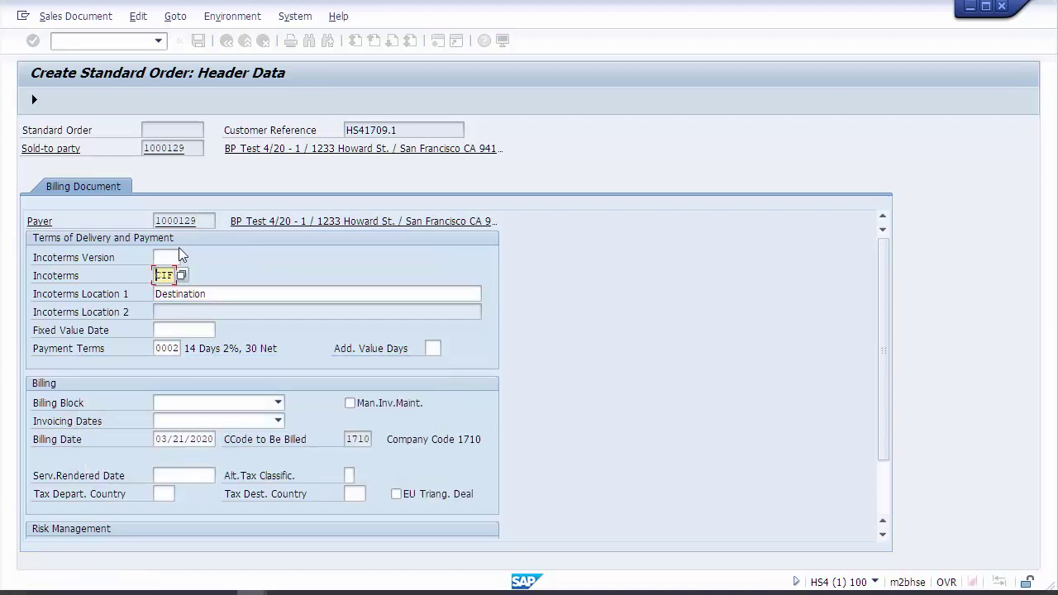
{"action": "left_click", "coordinate": [34, 100]}
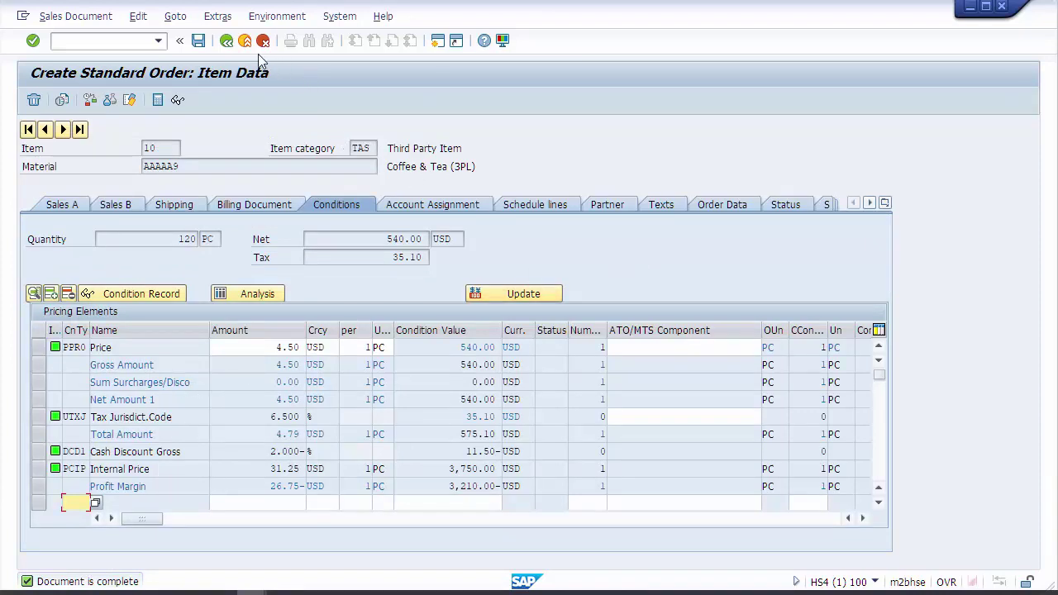
Return to the standard order overview and save the sales order
{"action": "left_click", "coordinate": [225, 43]}
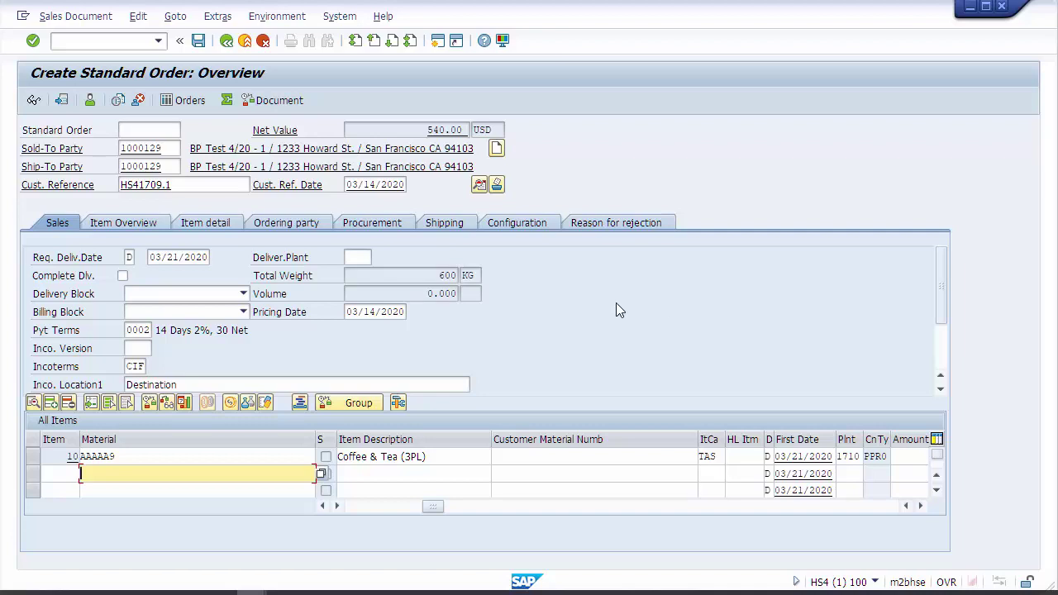
{"action": "left_click", "coordinate": [198, 41]}
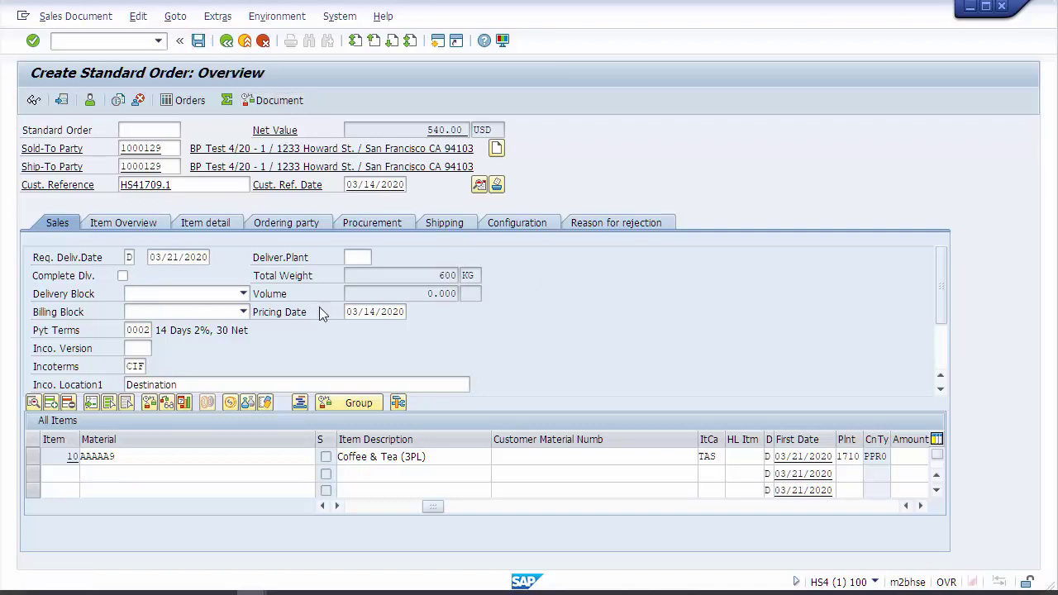